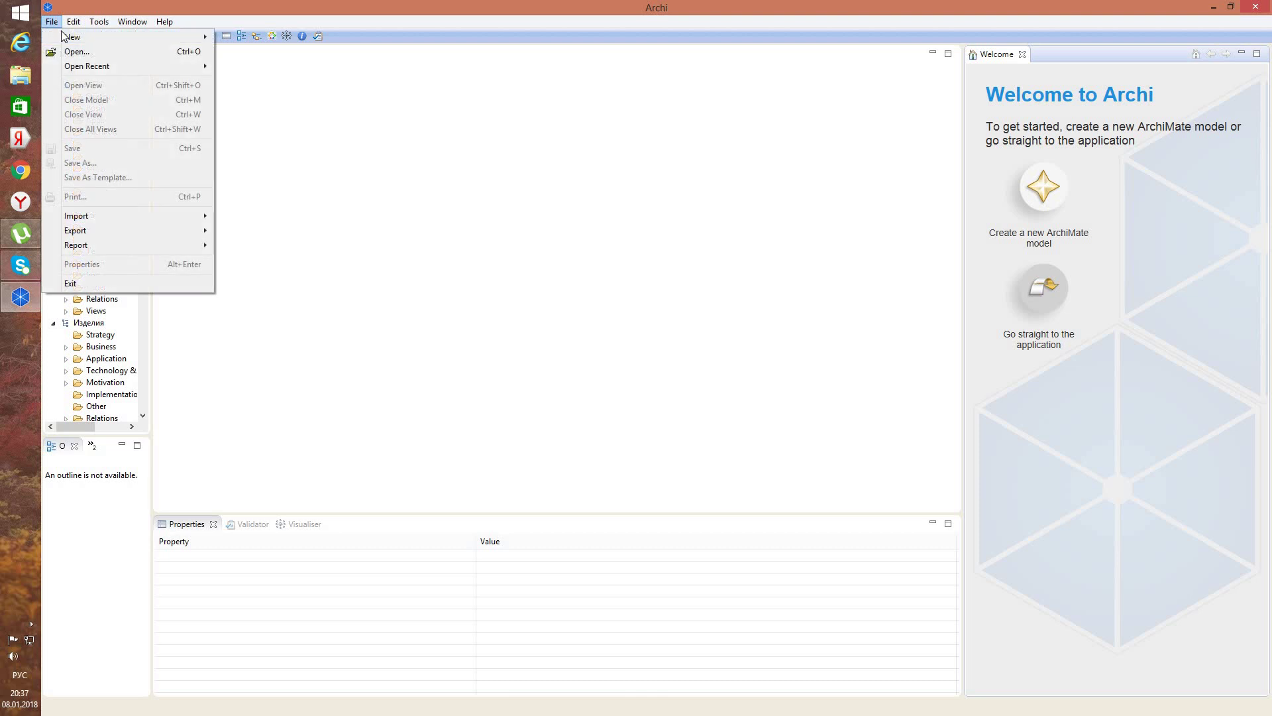
- Create a new ArchiMate model and place an application component named "Транзакционные" in its default view
mouse_move(66, 37)
left_click(247, 38)
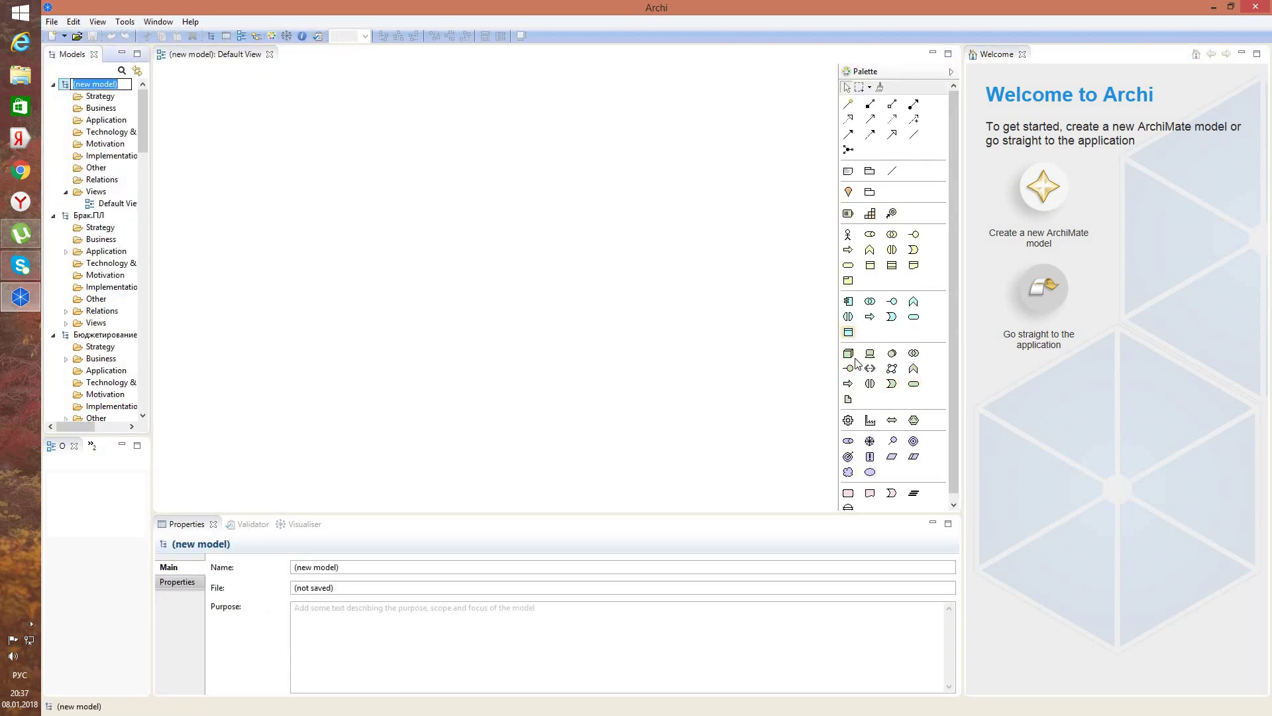
left_click(848, 316)
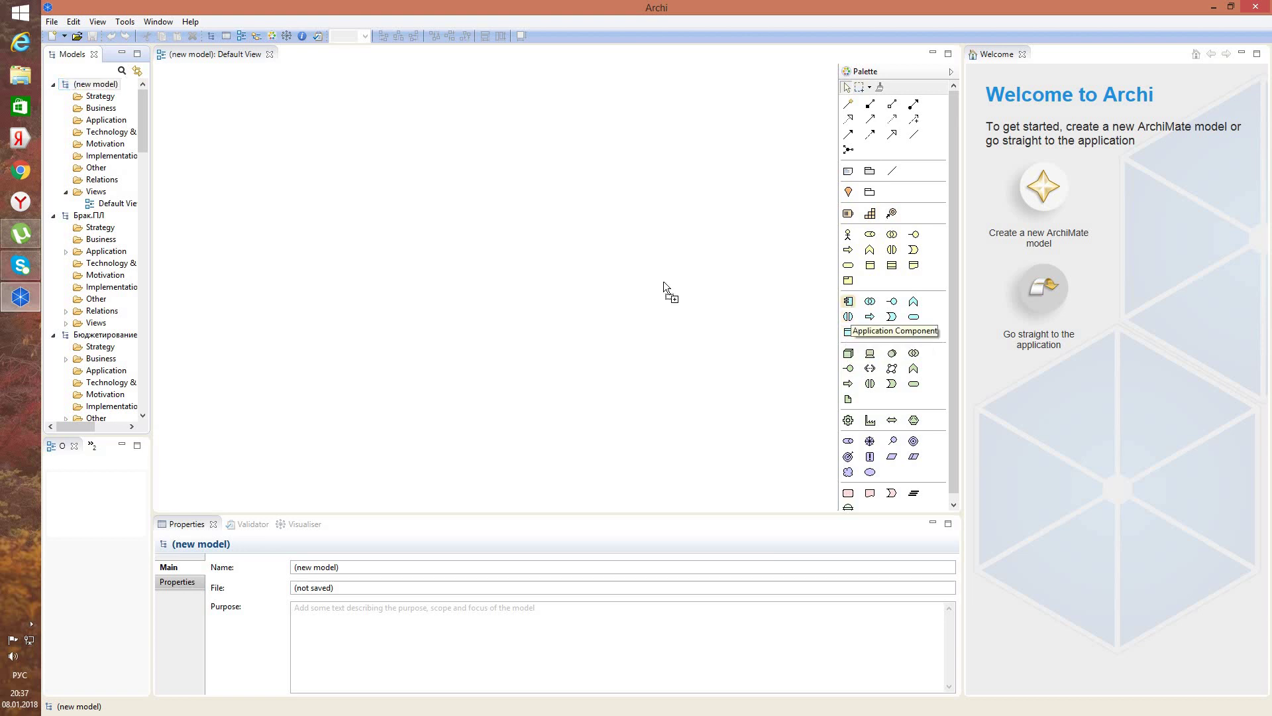
left_click(294, 195)
type("Тран")
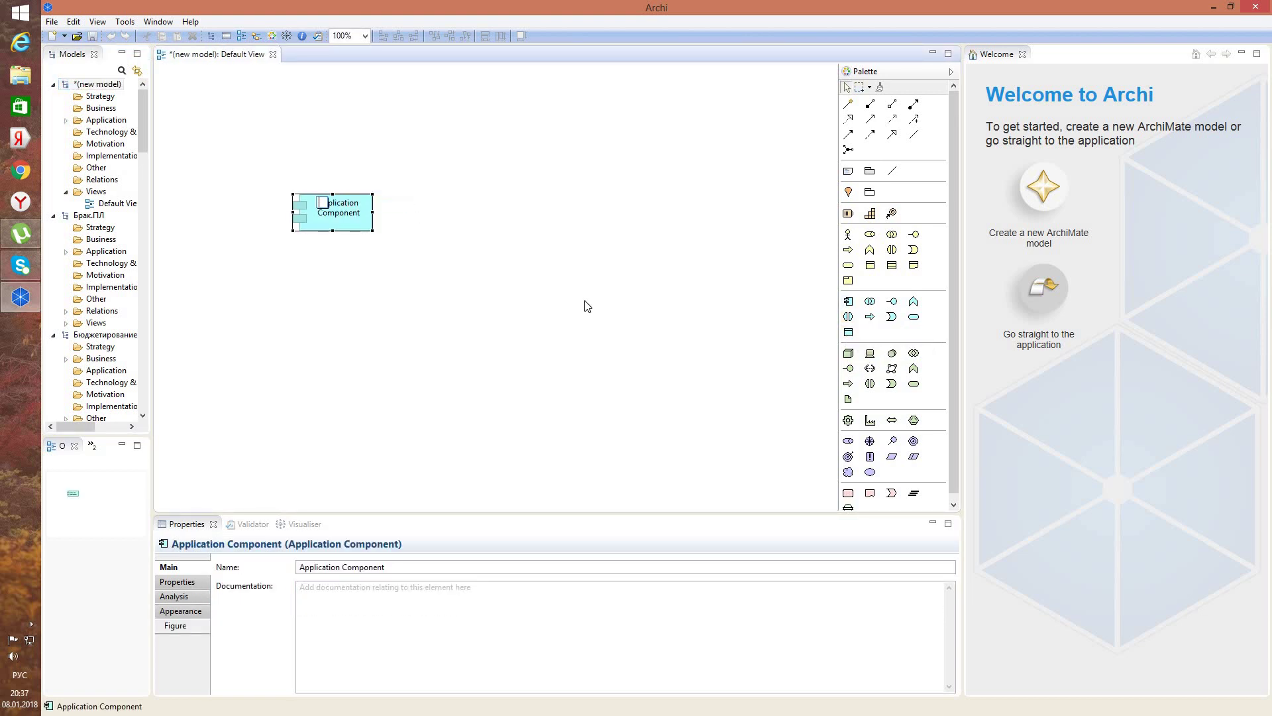
type("закционные")
left_click(543, 273)
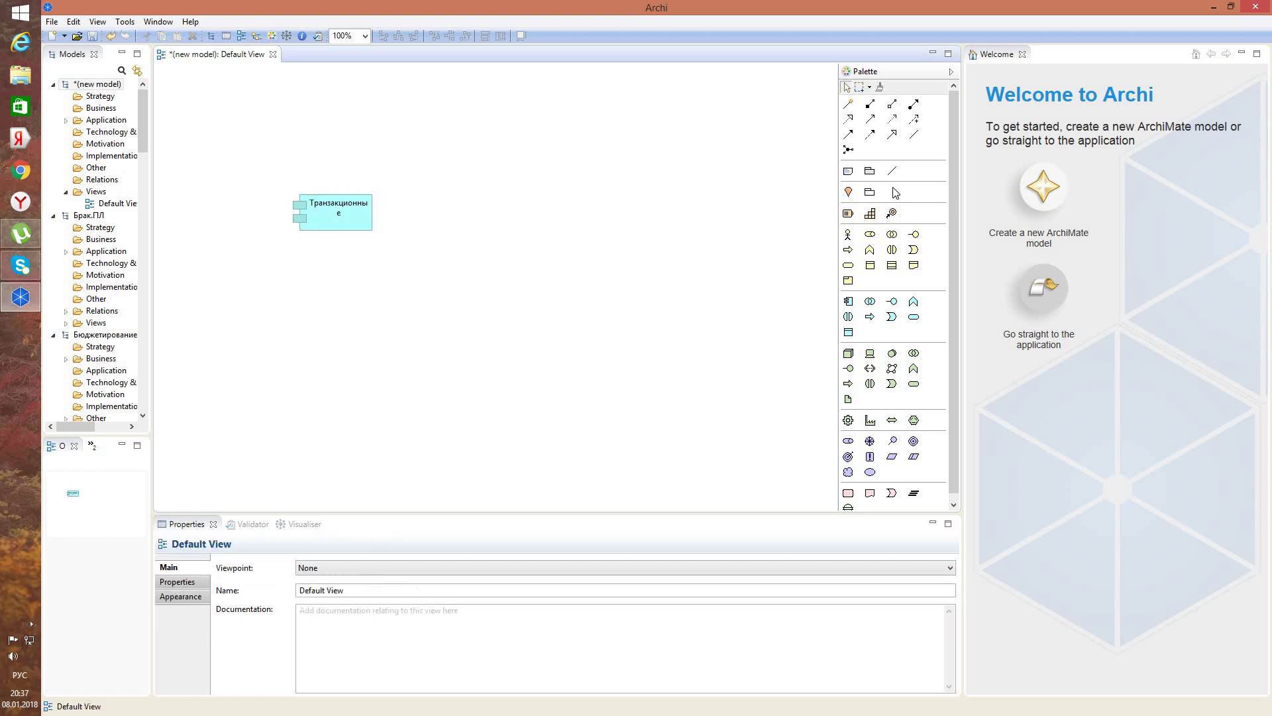
- Add a second application component named "Аналитические" beside the Транзакционные component
left_click(848, 301)
left_click(459, 180)
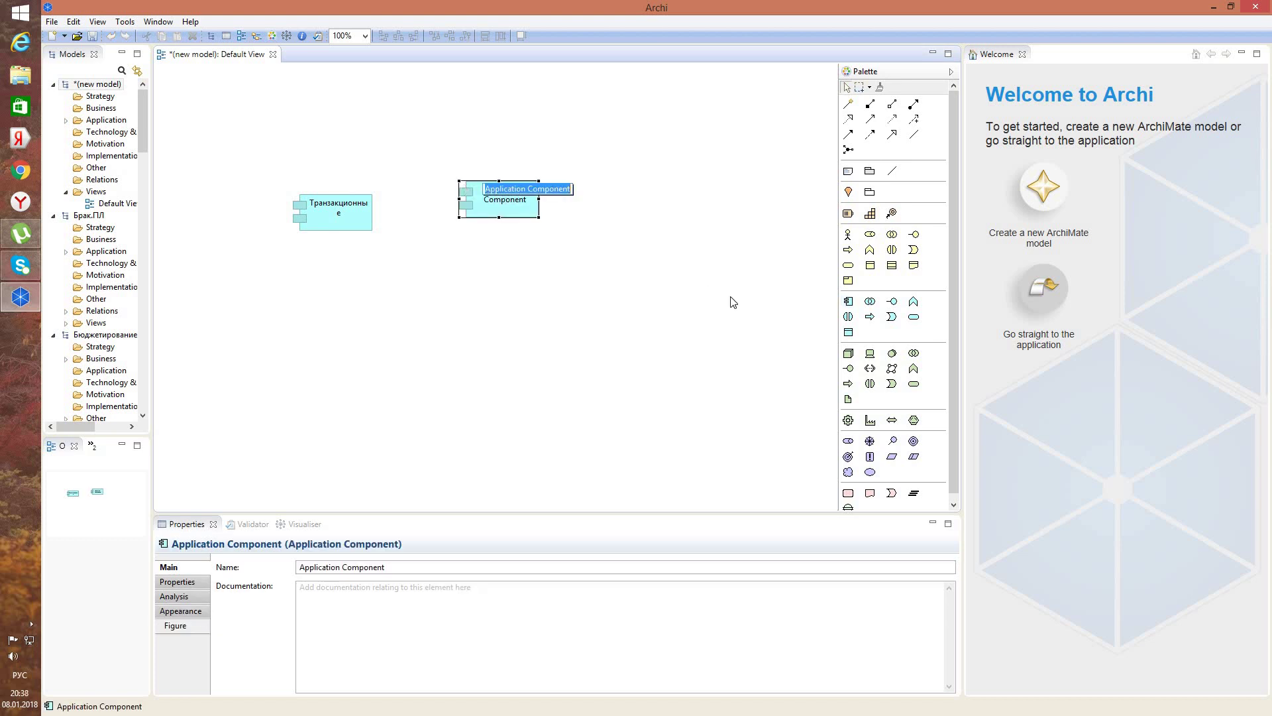
type("Аналити")
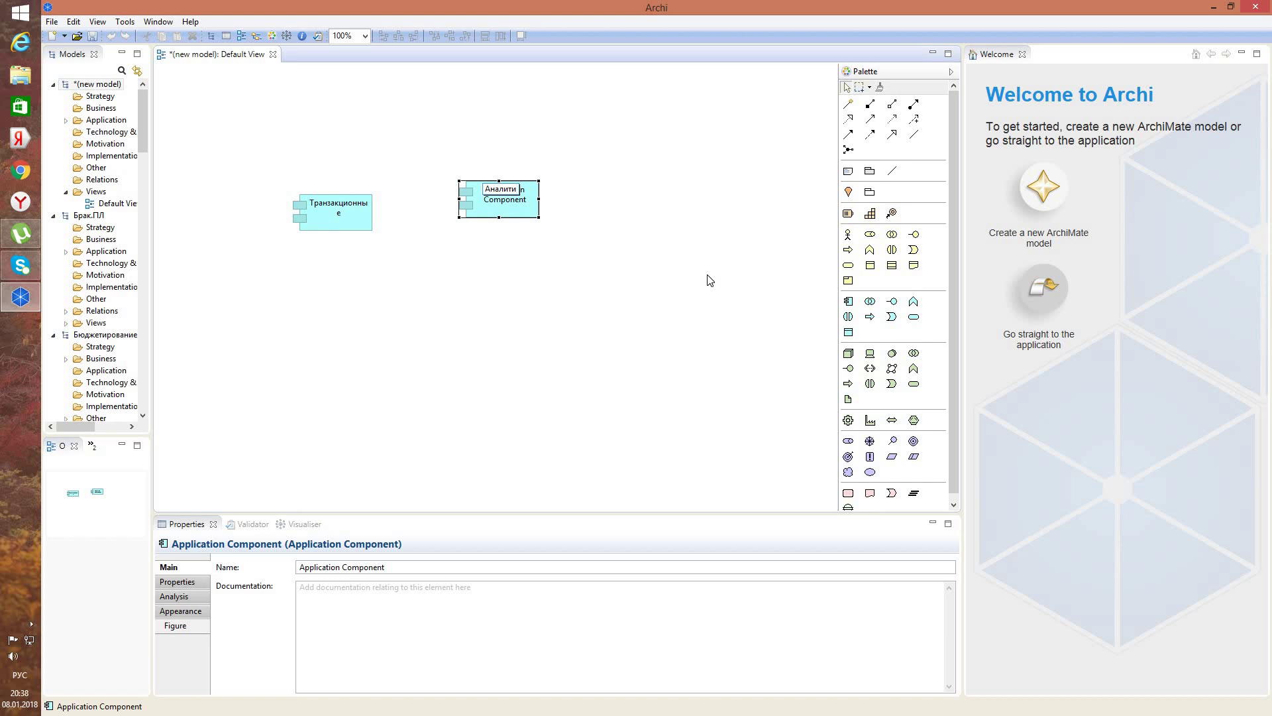
type("ческие")
left_click(685, 304)
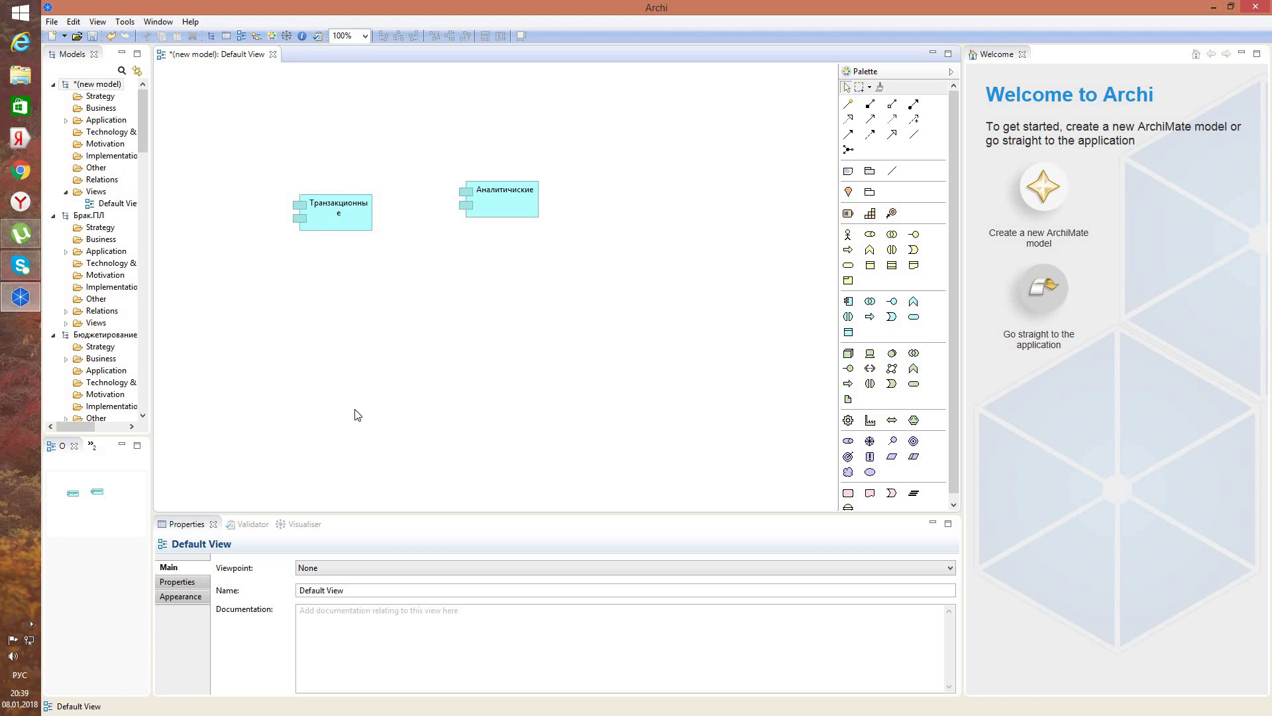
left_click(332, 224)
left_click(339, 201)
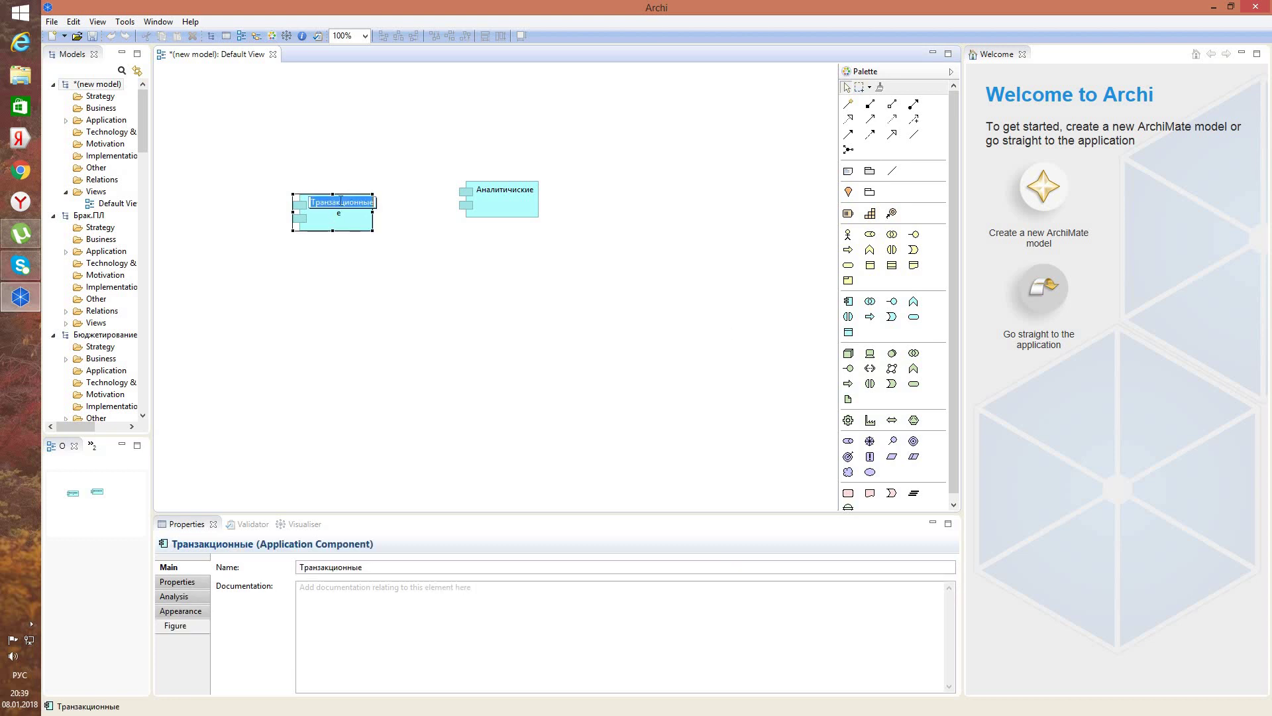
left_click(768, 434)
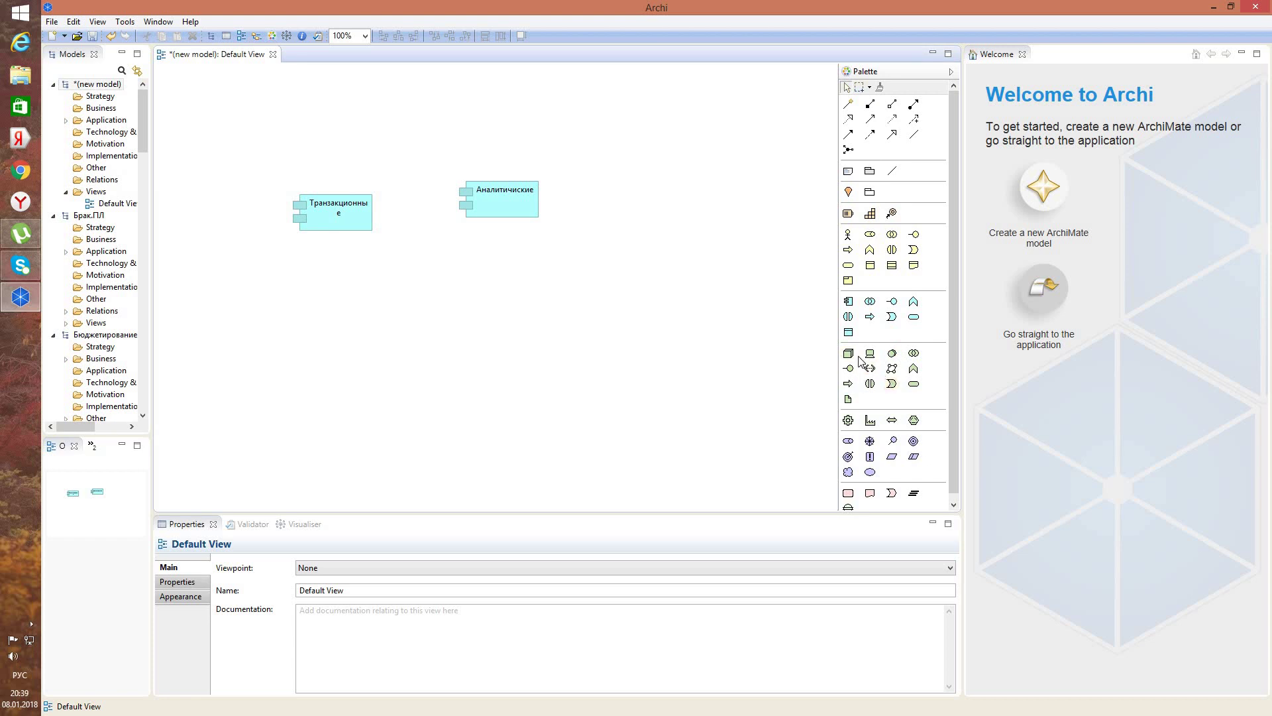
- Add a System Software element named "Клиент" below the application components
left_click(894, 354)
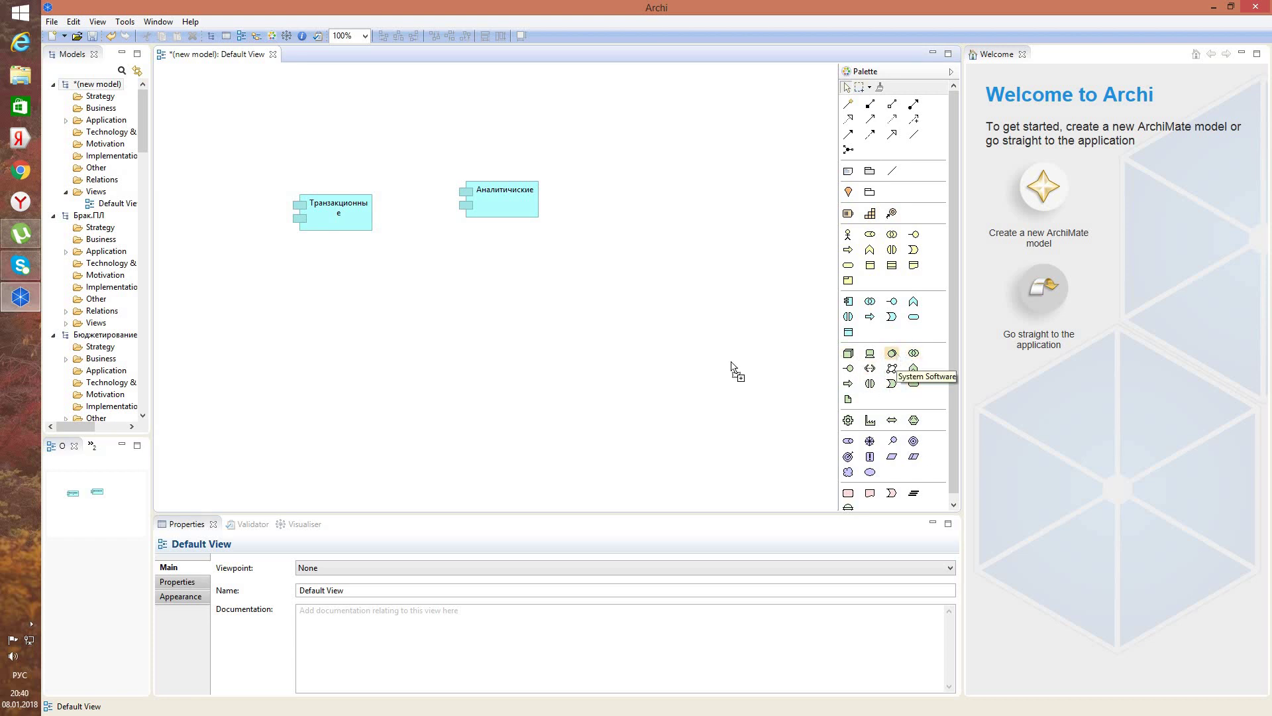
left_click(346, 343)
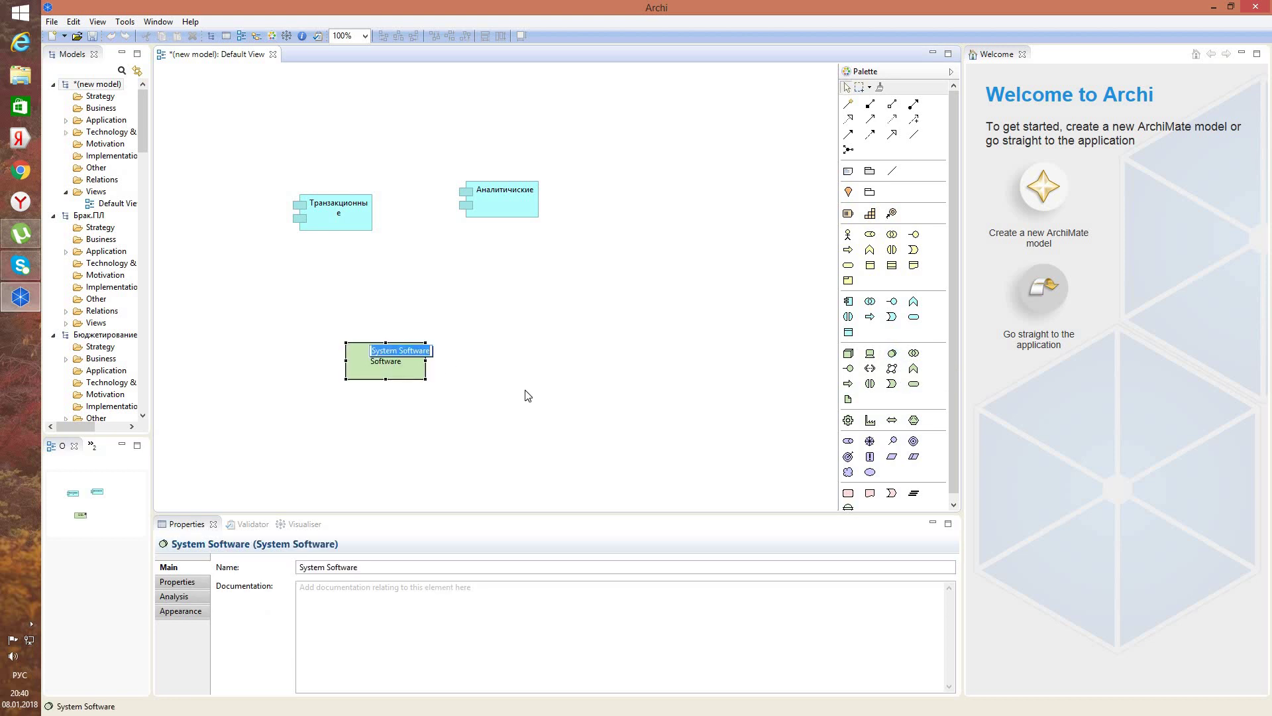
type("Клиент")
left_click(541, 395)
- Add another System Software element named "Сервер" to the right of Клиент
left_click(891, 353)
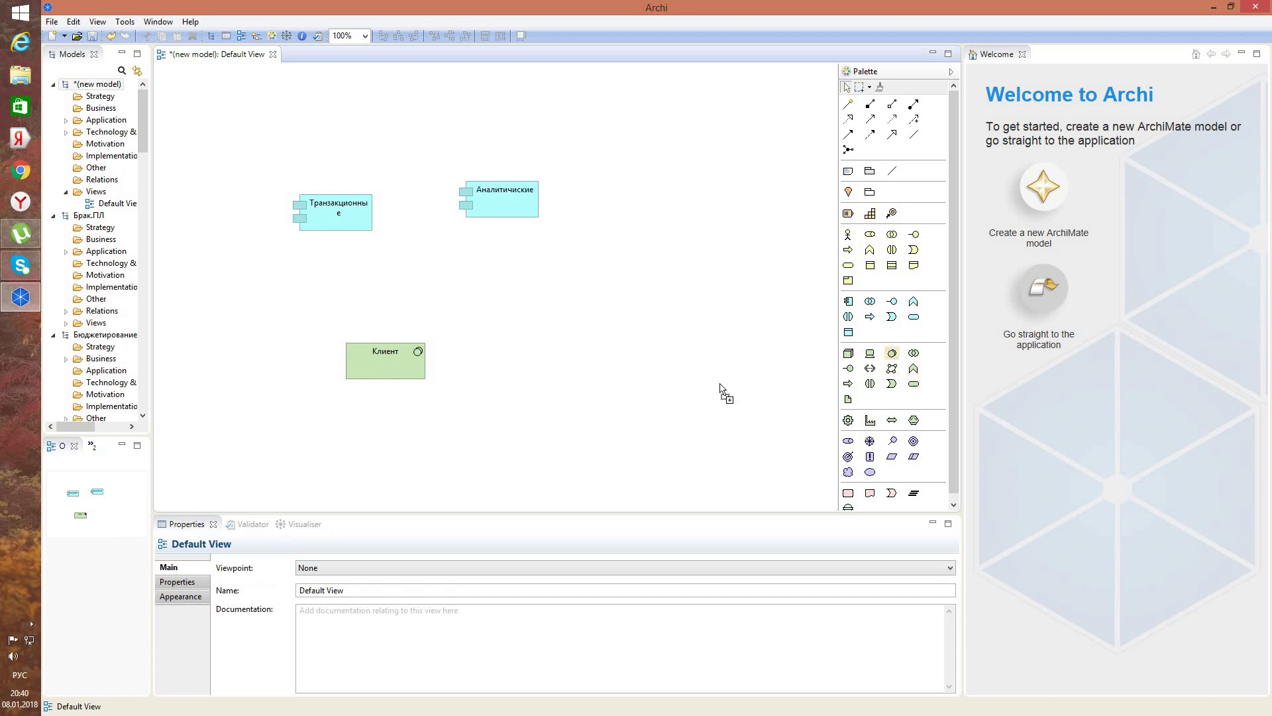
left_click(533, 340)
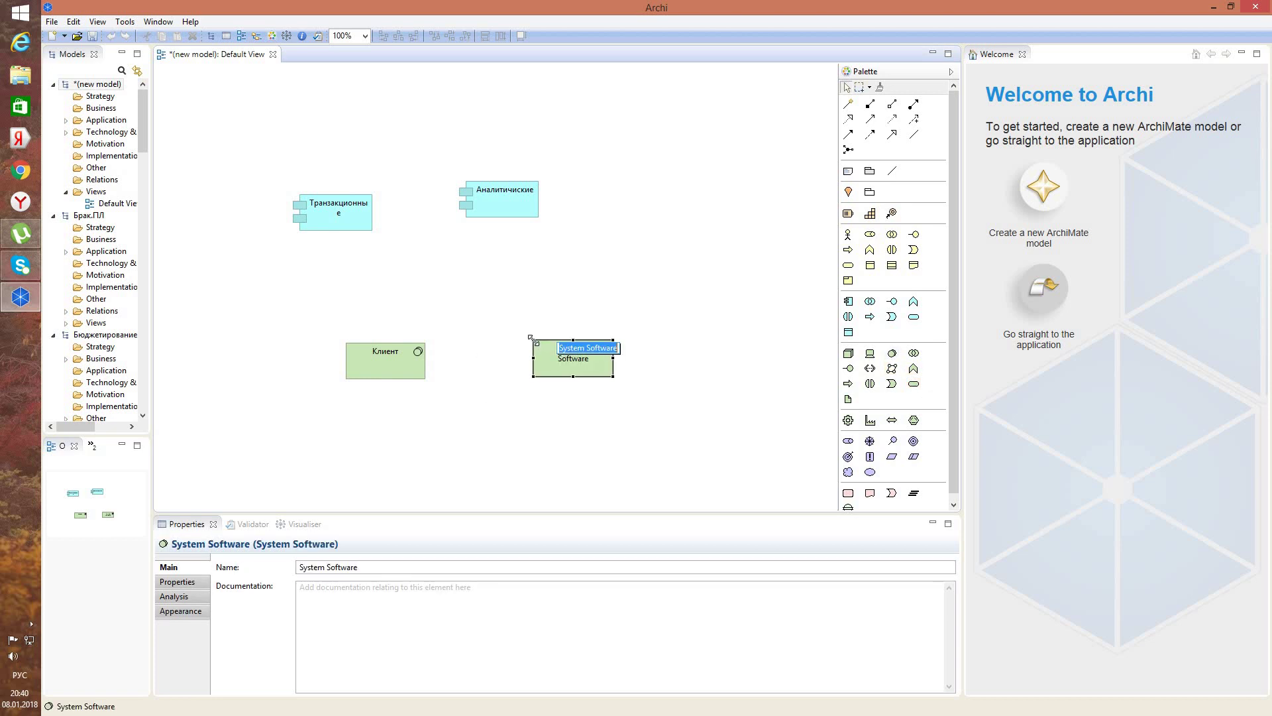
type("Сервер")
left_click(517, 472)
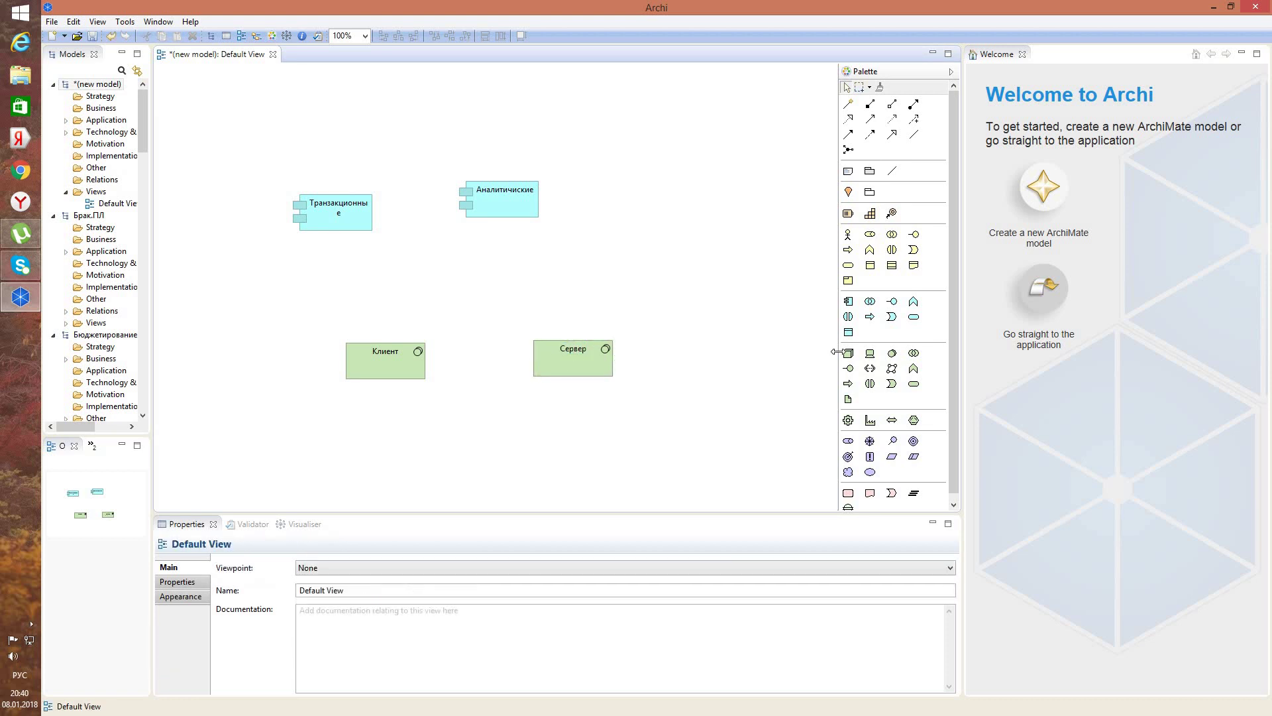
- Insert a small Technology Process named "Запрос" between Клиент and Сервер
left_click(848, 384)
left_click_drag(491, 346, 495, 364)
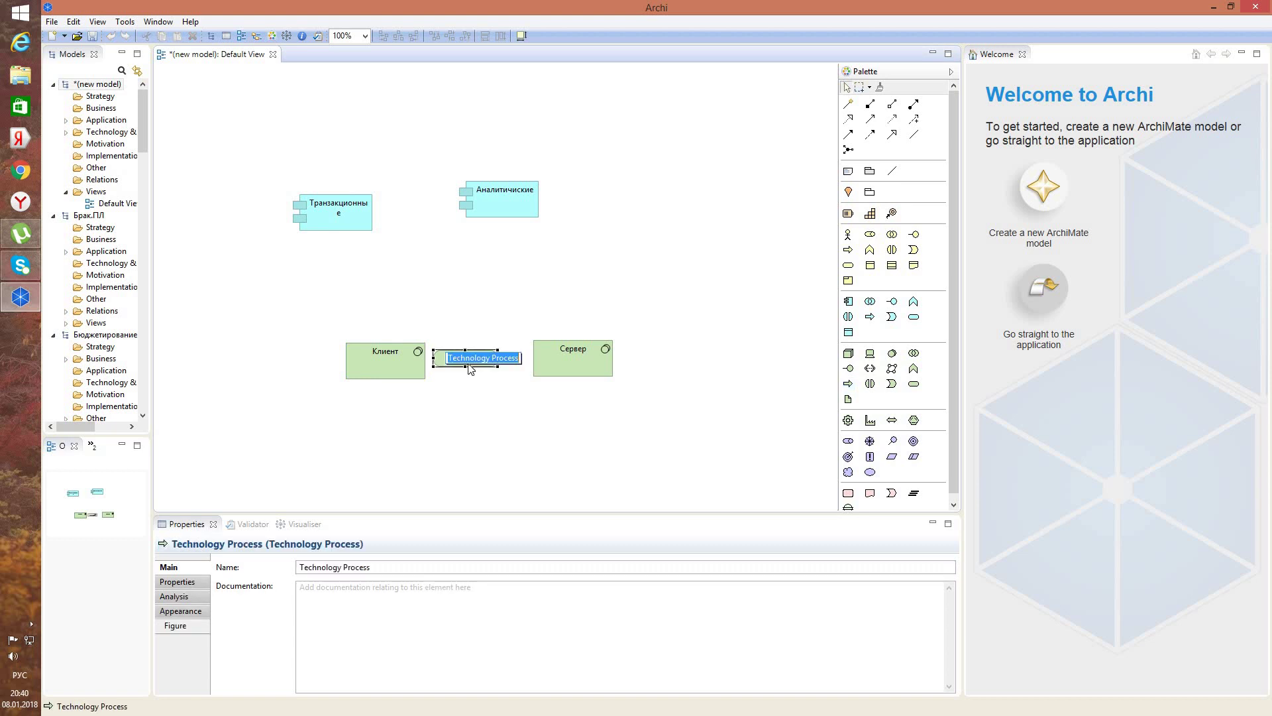
key("Return")
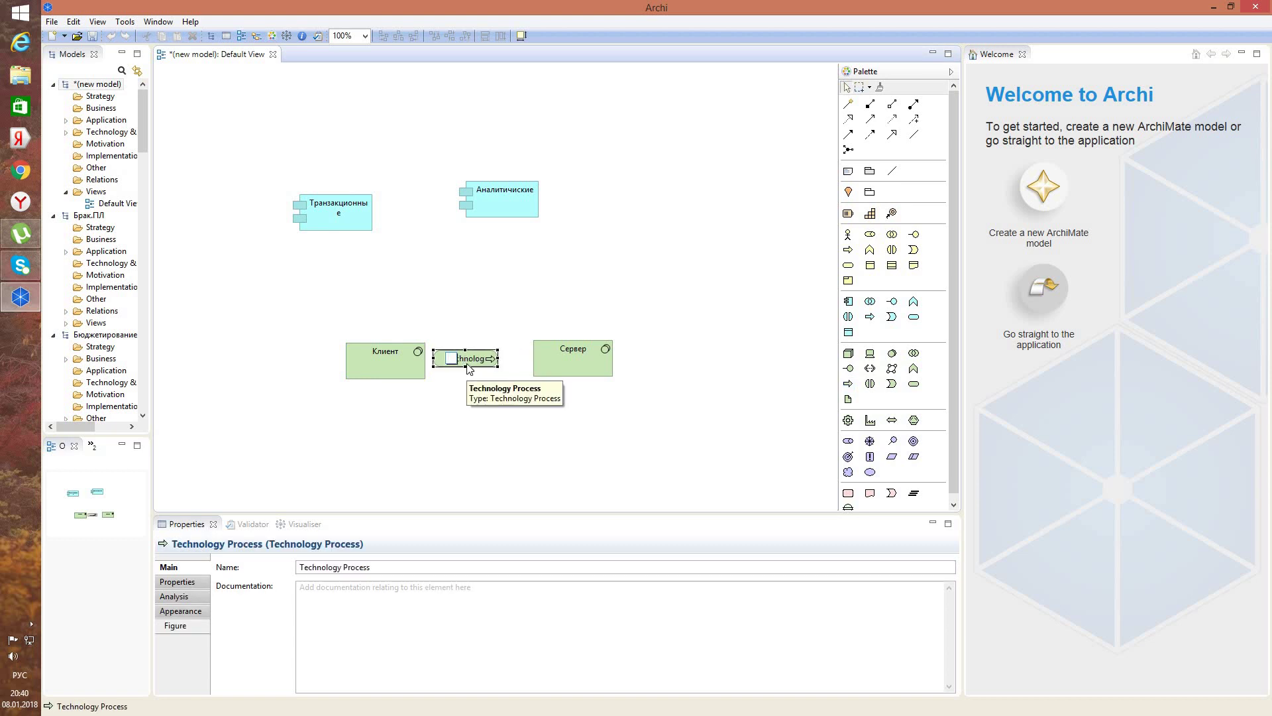
type("Запрос")
key("Return")
left_click(398, 406)
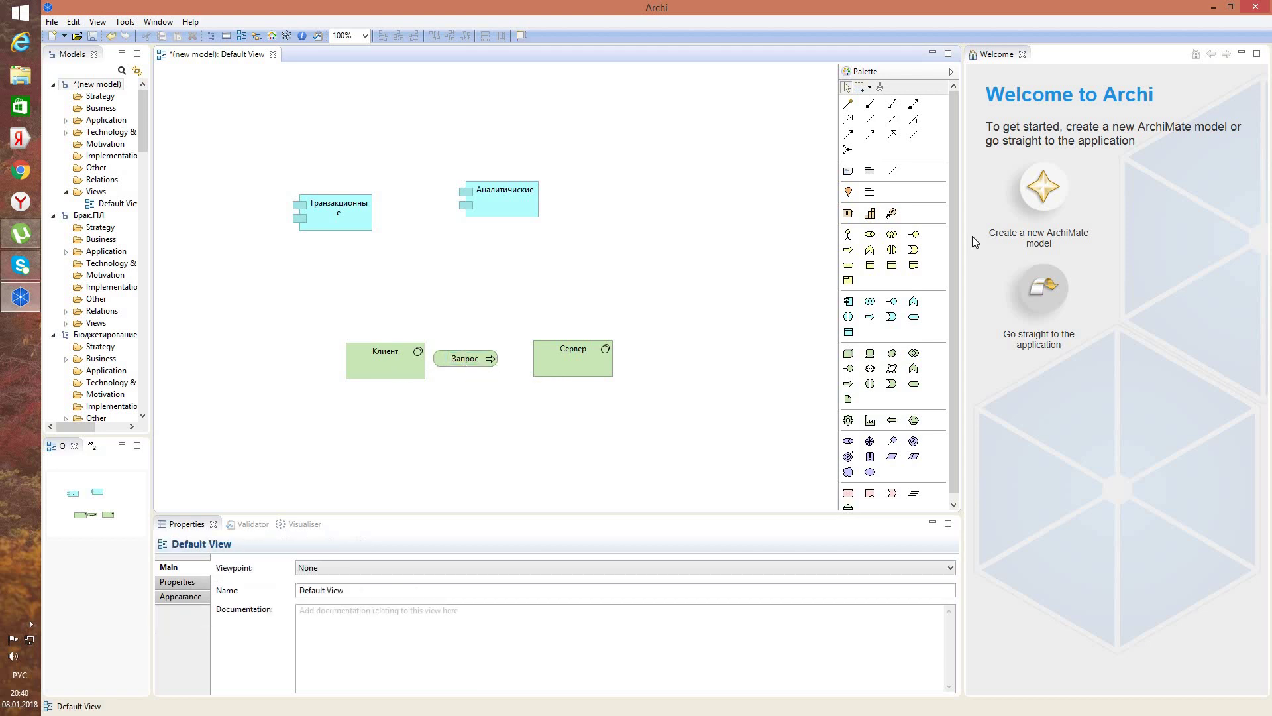
- Connect Клиент to Запрос with an "Assigned to" relation and move Запрос slightly away from Клиент
left_click(848, 105)
left_click(406, 368)
left_click(453, 364)
left_click(453, 363)
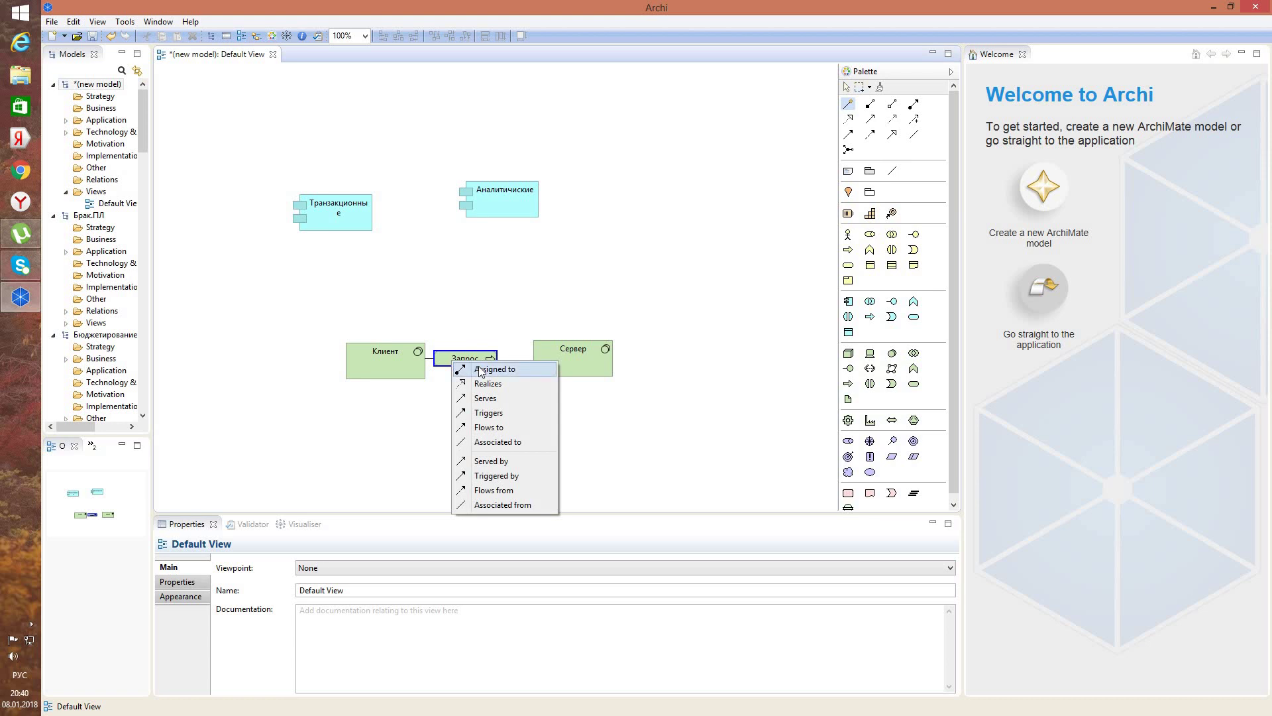
left_click(481, 370)
left_click_drag(457, 362, 483, 363)
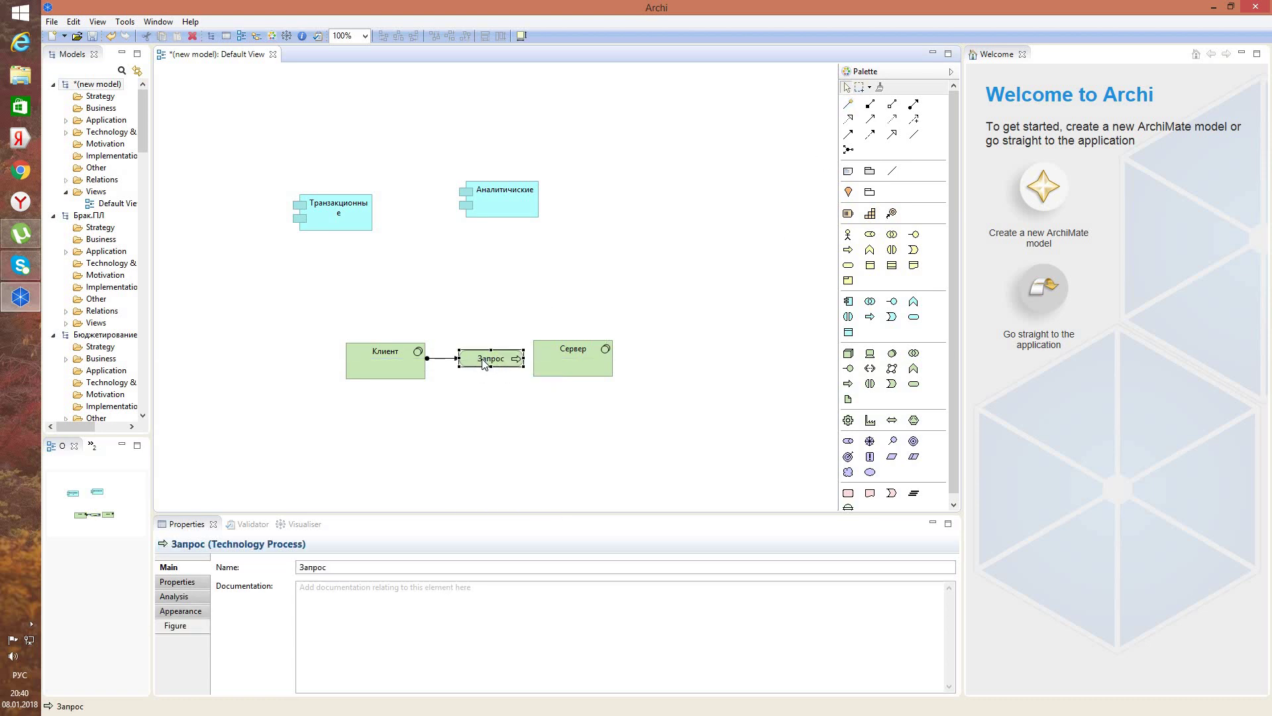
- Connect Запрос to Сервер with a "Flows to" relation and move Сервер farther to the right
left_click(848, 104)
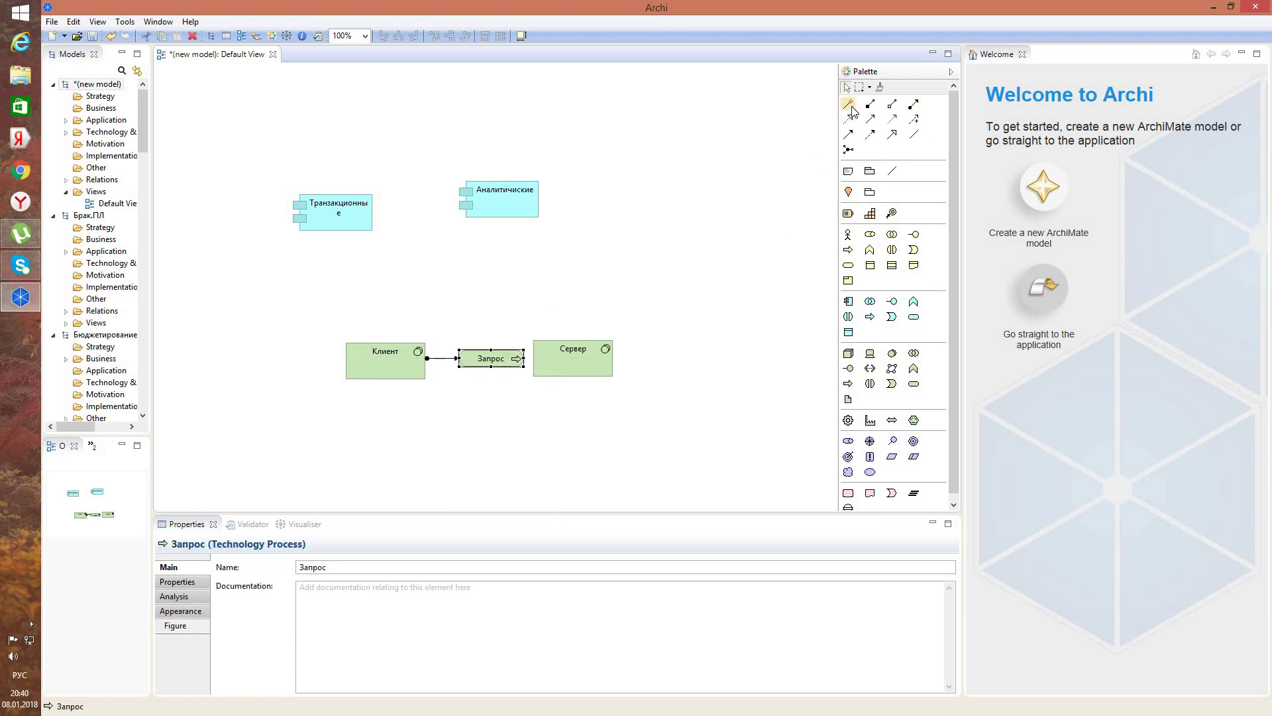
left_click(518, 361)
left_click(556, 362)
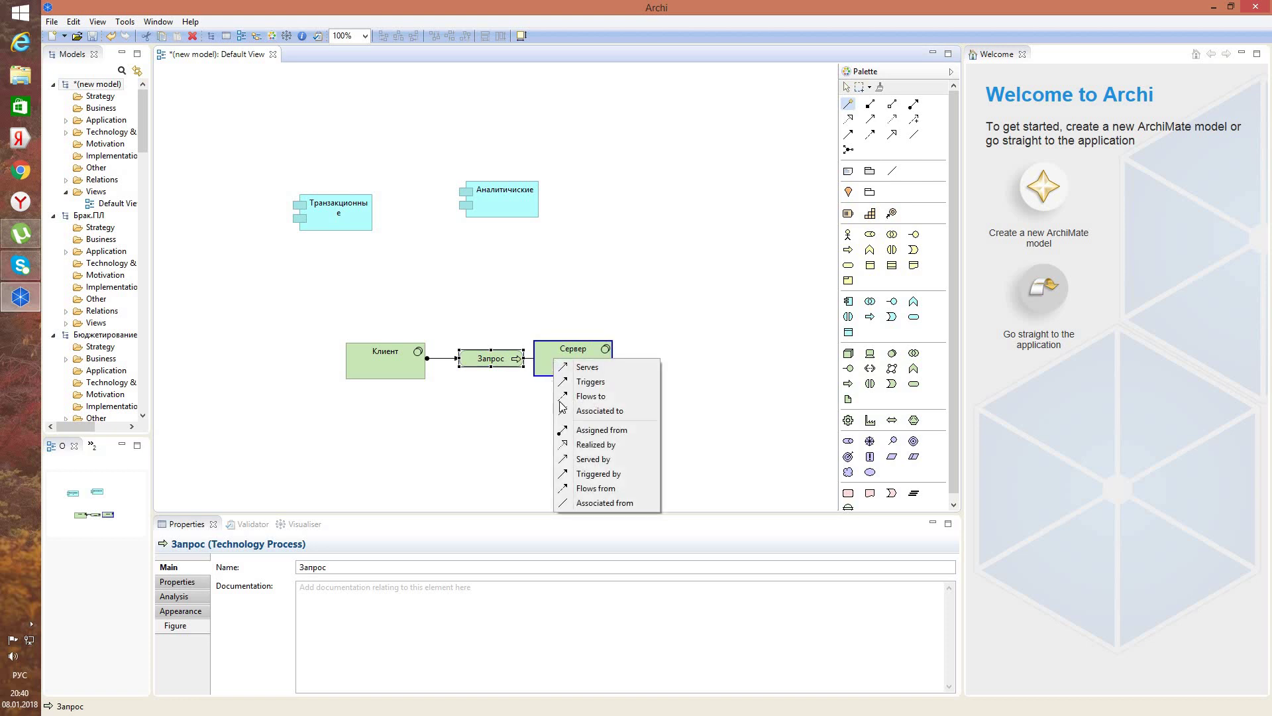
left_click(583, 396)
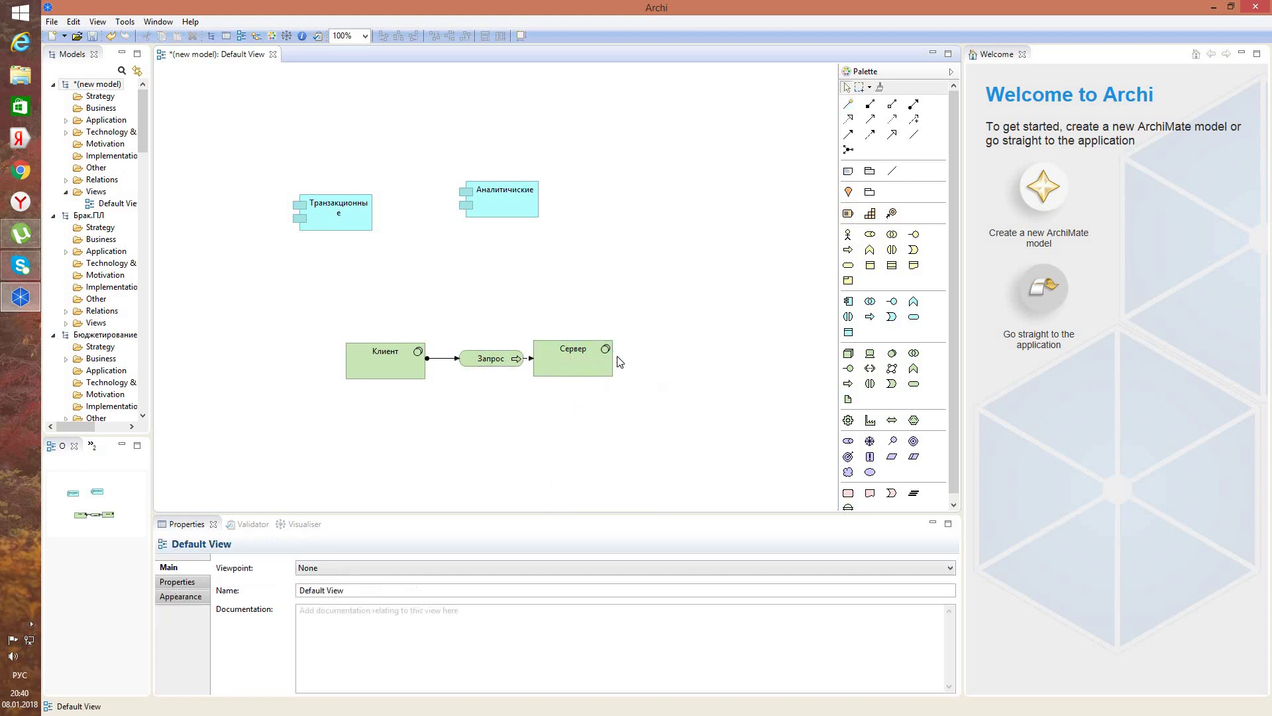
left_click_drag(545, 370, 596, 371)
left_click(534, 439)
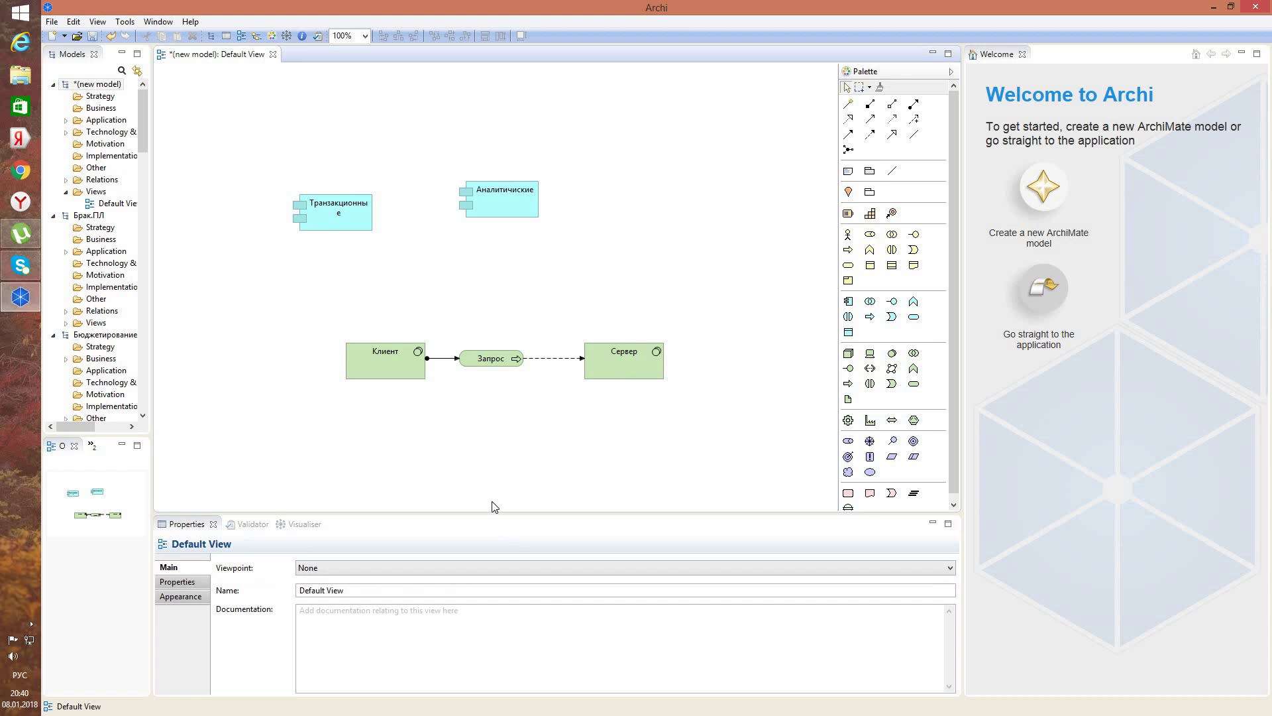
- Connect Сервер back to Клиент with a "Flows to" relation and position both elements lower than Запрос
left_click_drag(622, 352, 609, 377)
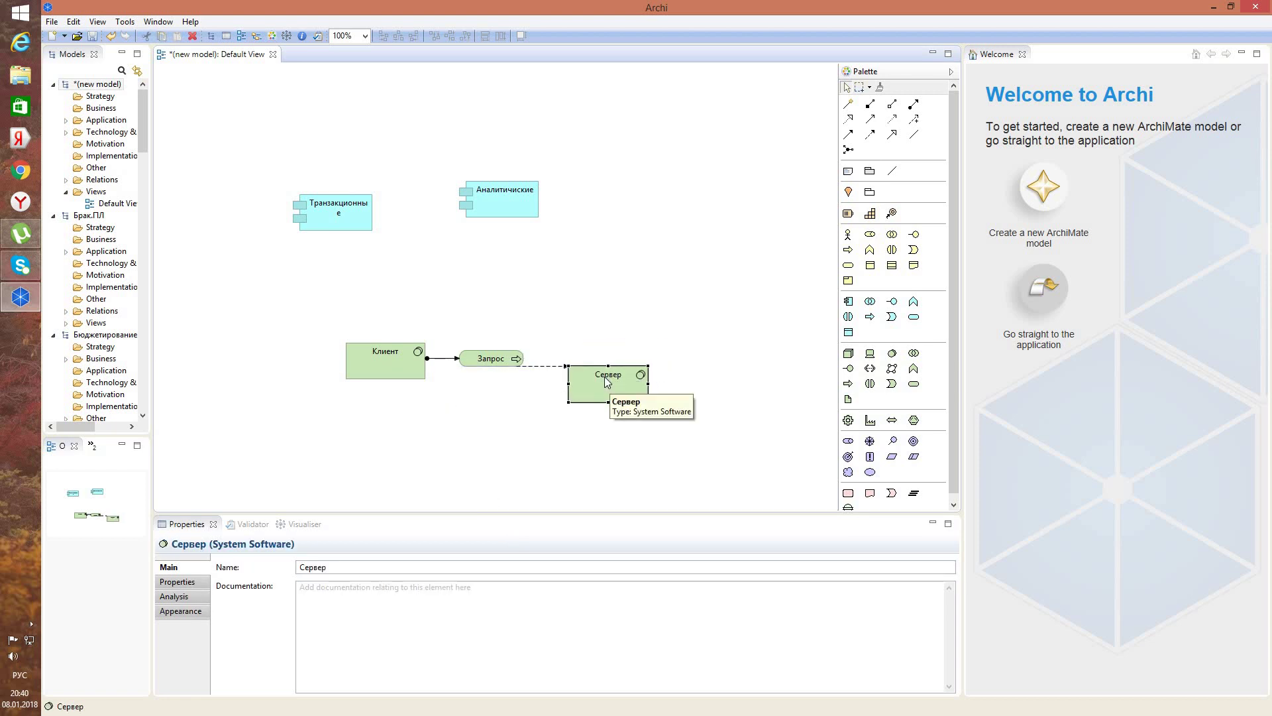
left_click(848, 104)
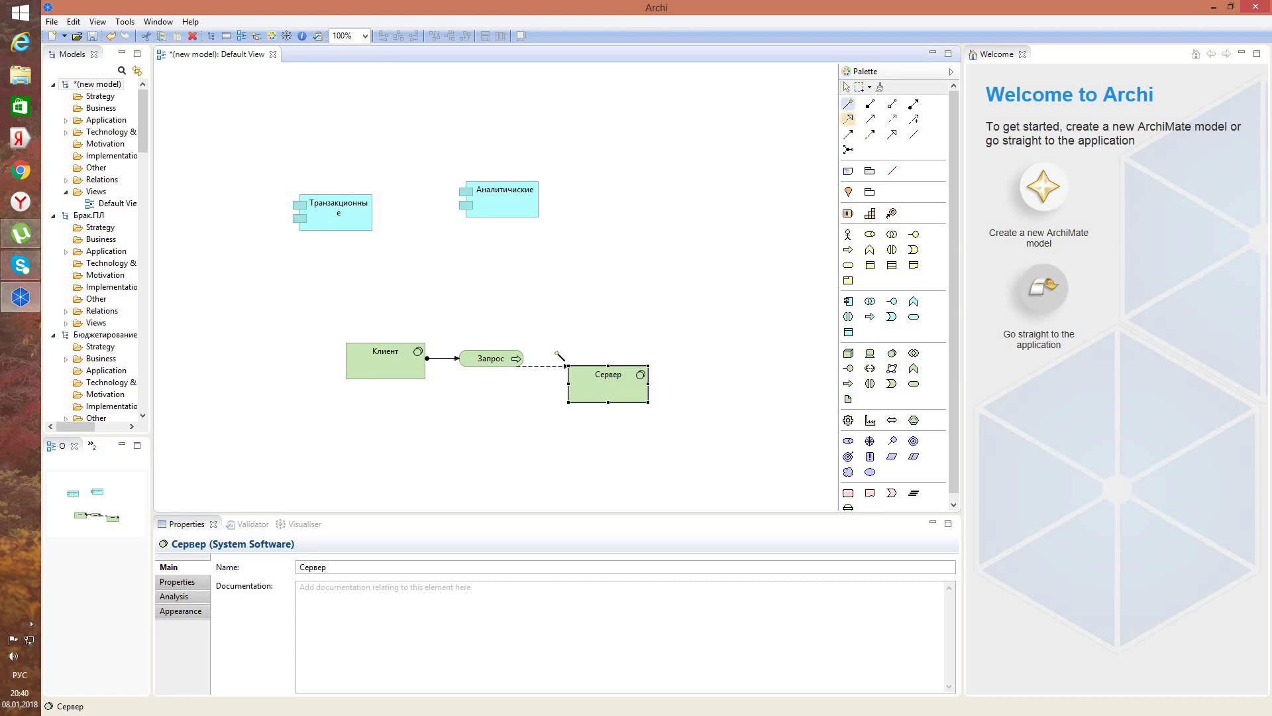
left_click(578, 396)
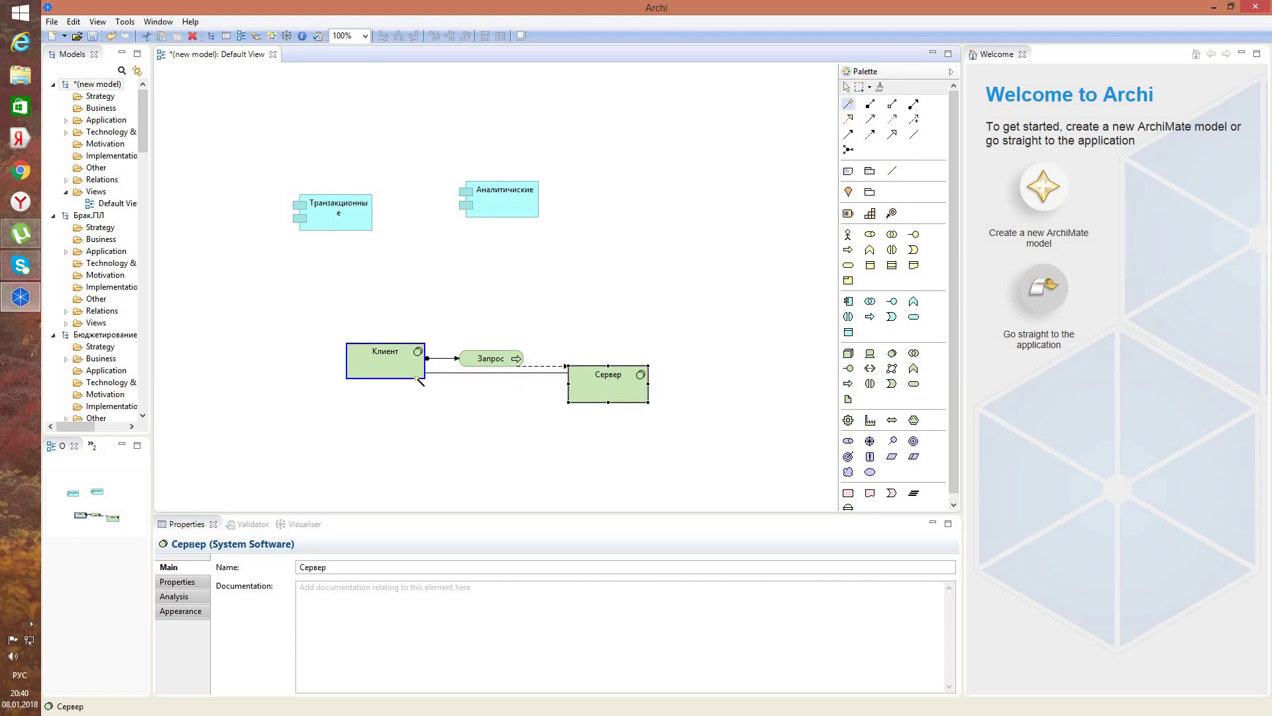
left_click(417, 377)
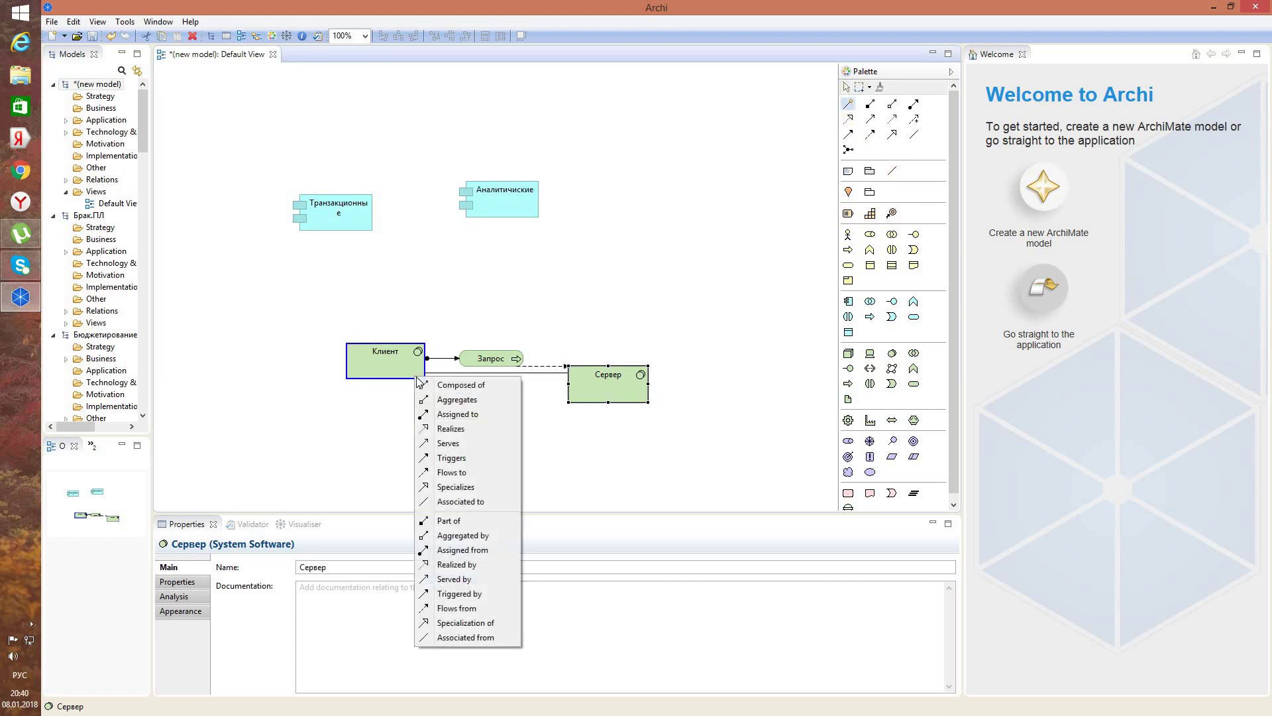
left_click(477, 471)
left_click_drag(407, 369, 397, 397)
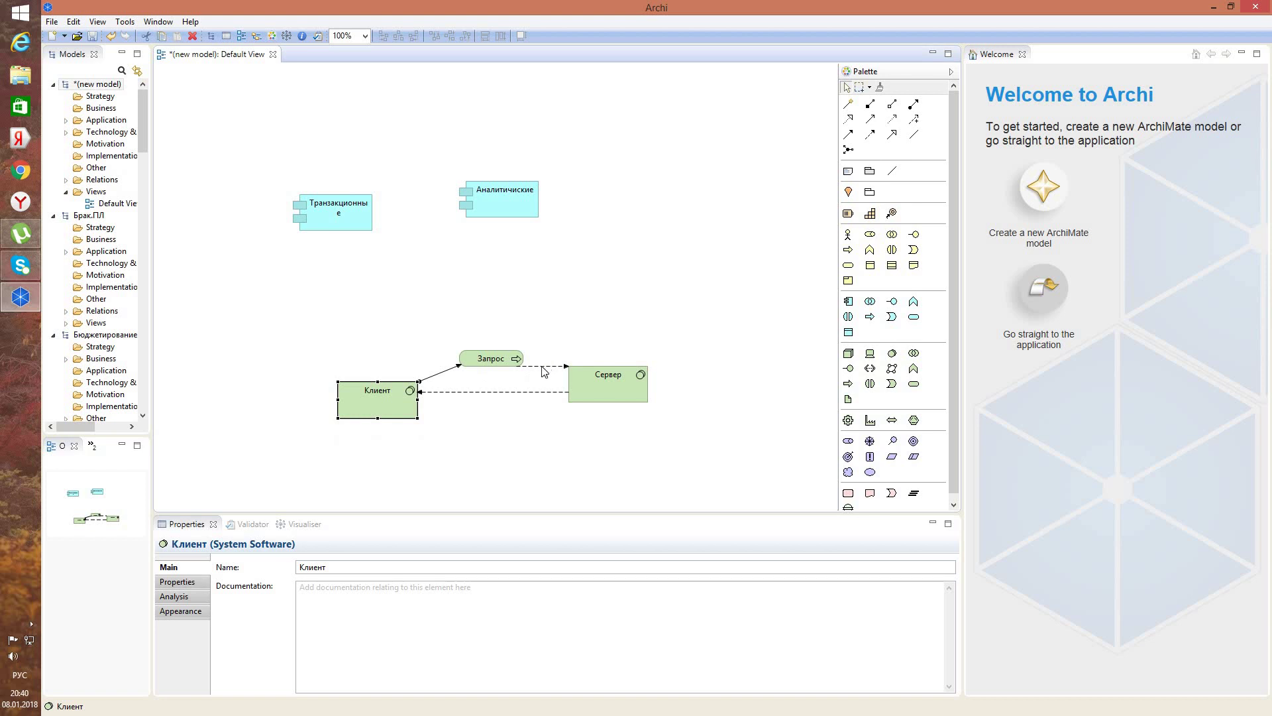
- Replace the flow relation from Запрос to Сервер with a "Serves" relation and move Сервер level with Клиент
left_click(542, 365)
key("Delete")
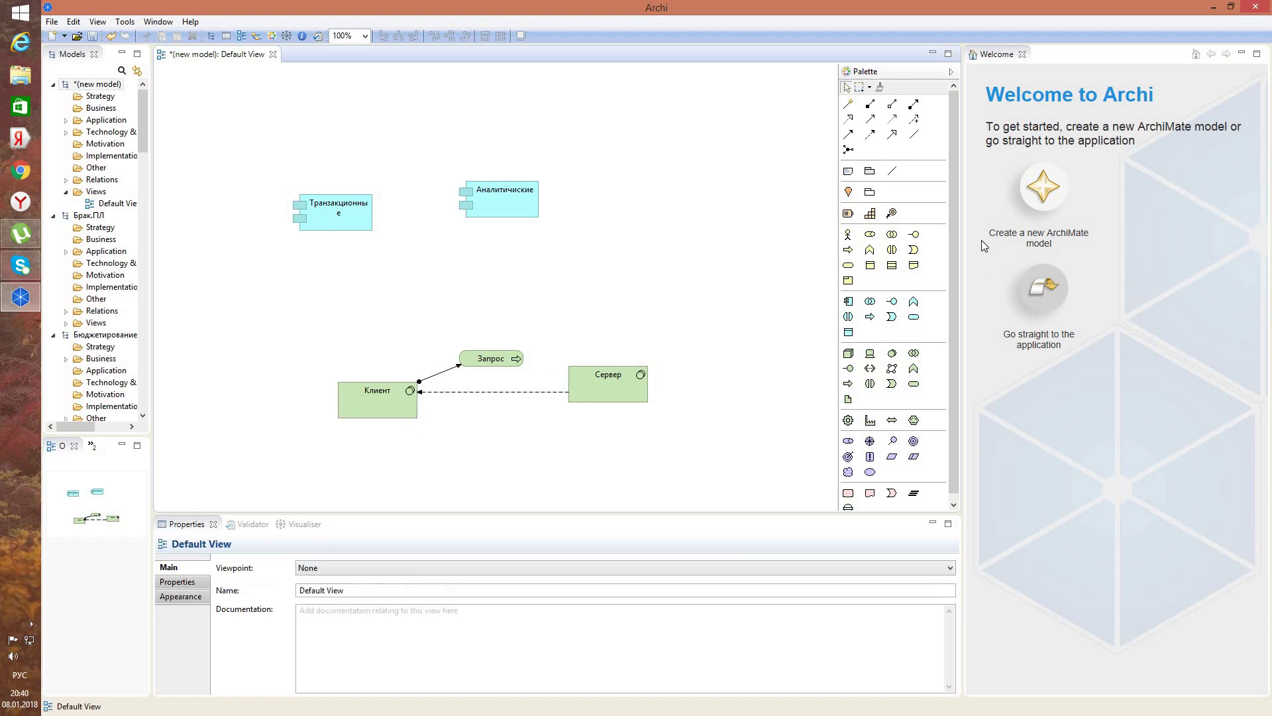
left_click(847, 104)
left_click(515, 361)
left_click(574, 376)
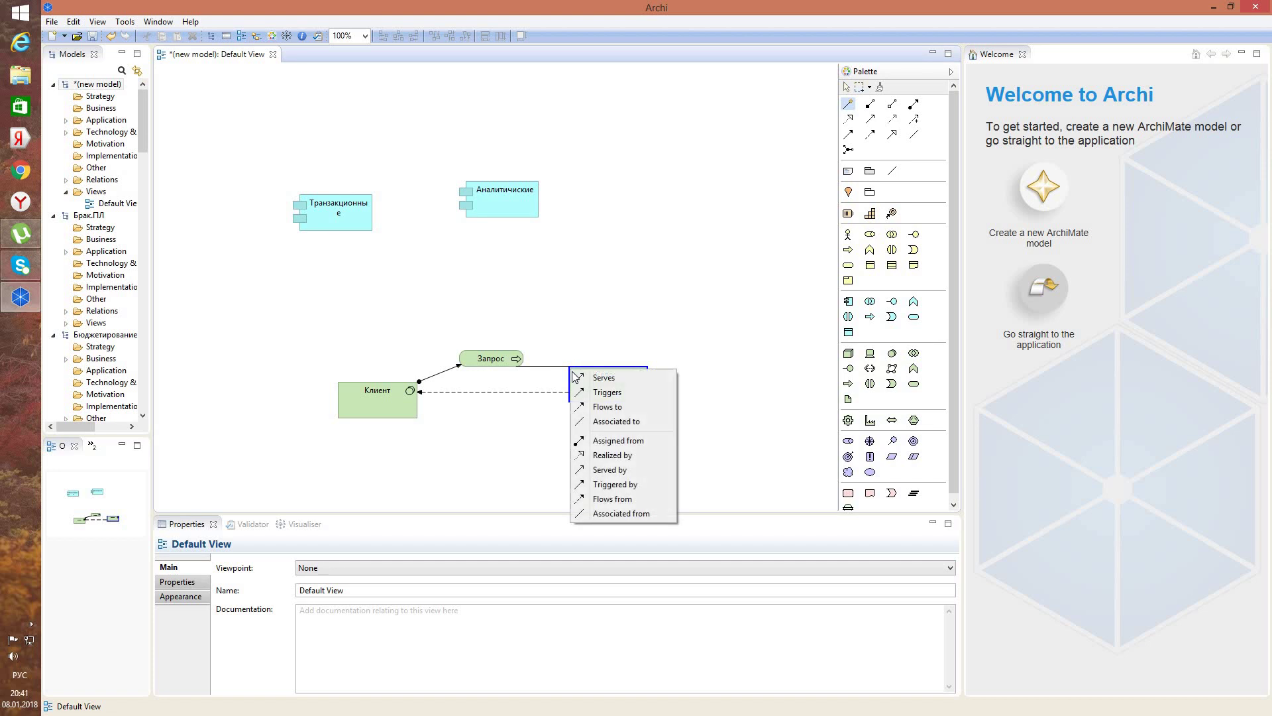
left_click(625, 388)
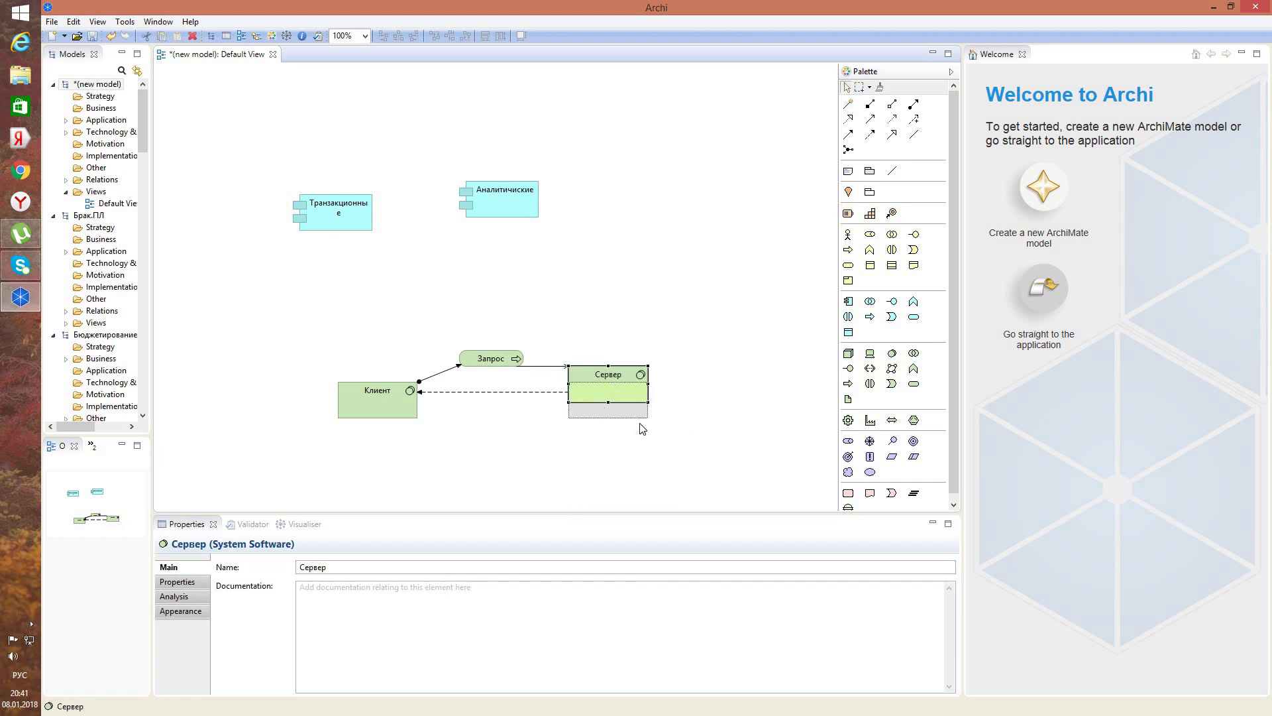
- Name the flow relation from Сервер to Клиент "Возврат данных или отчёт о результате"
left_click(464, 400)
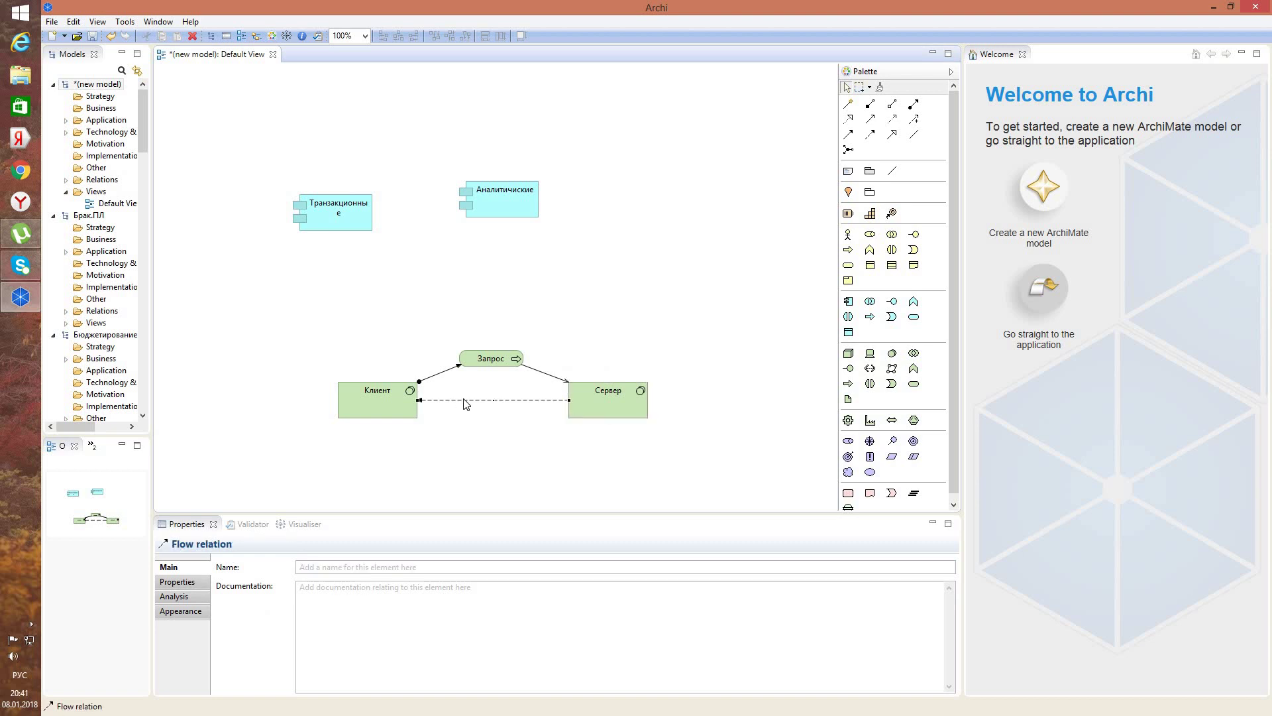
left_click(365, 566)
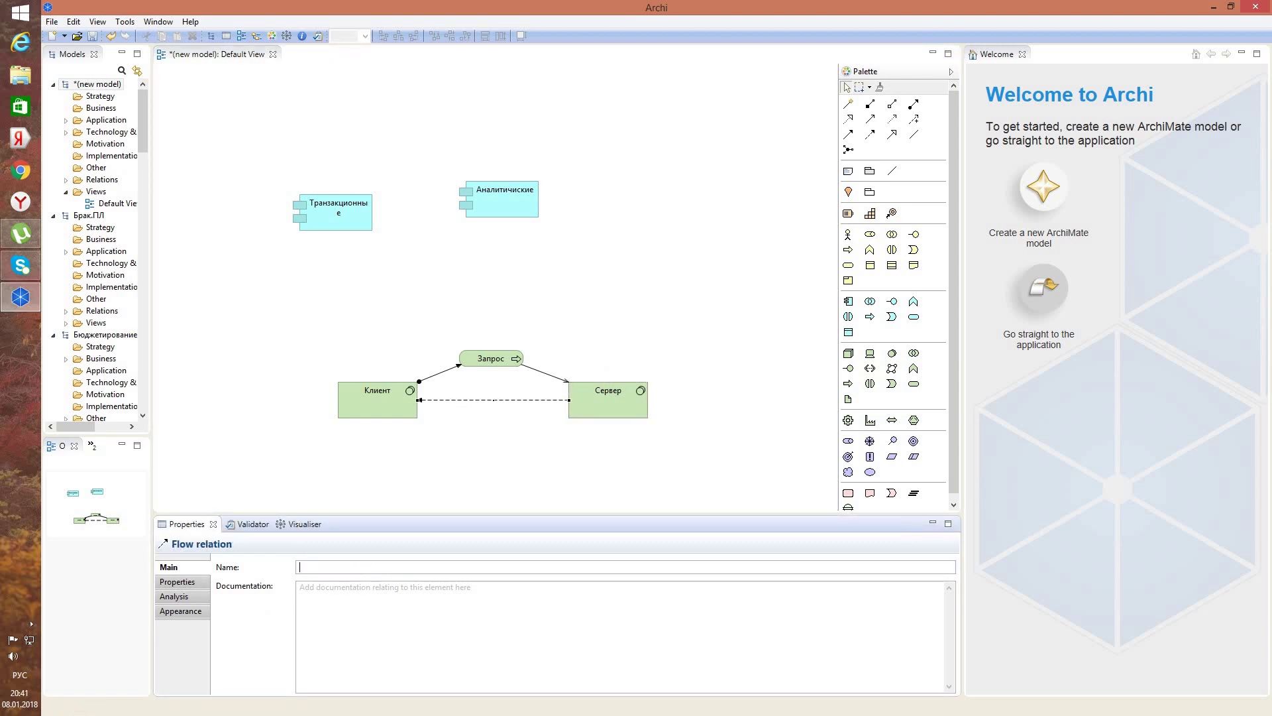
type("Возврат данных или отчёт о результате")
left_click(395, 622)
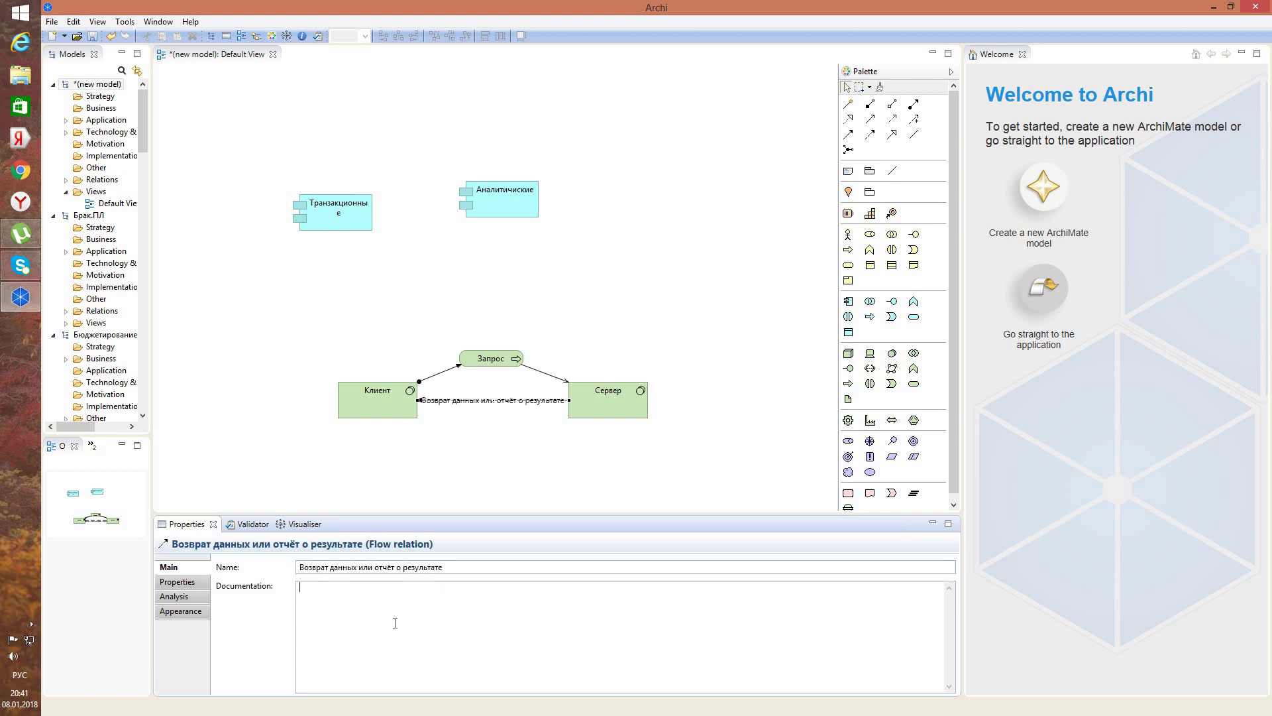